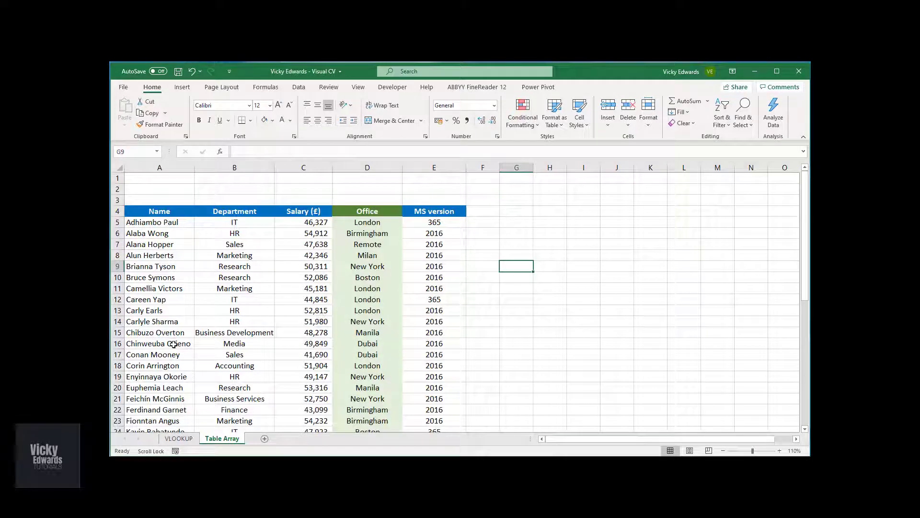
# Enter a trial 'Dubai' in C4, the first Office cell on the VLOOKUP sheet.
pyautogui.click(368, 344)
pyautogui.click(178, 438)
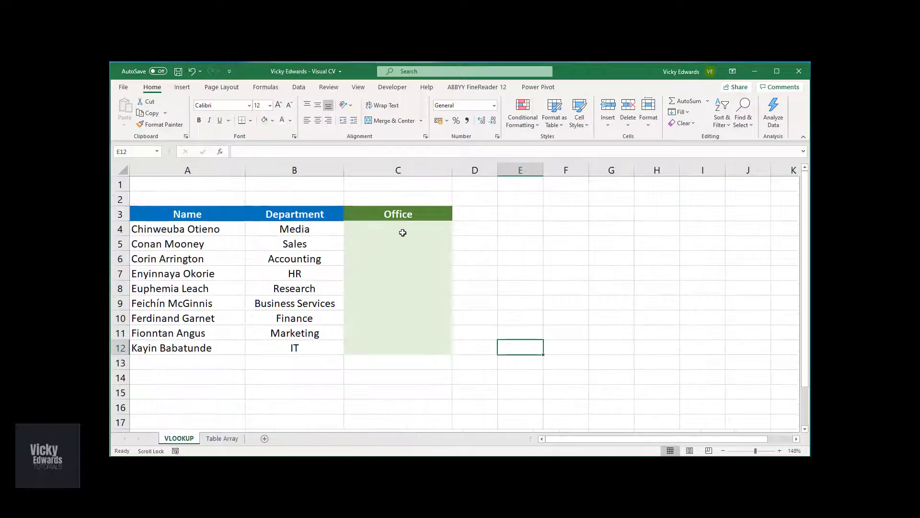
pyautogui.click(400, 234)
pyautogui.write('Dubai')
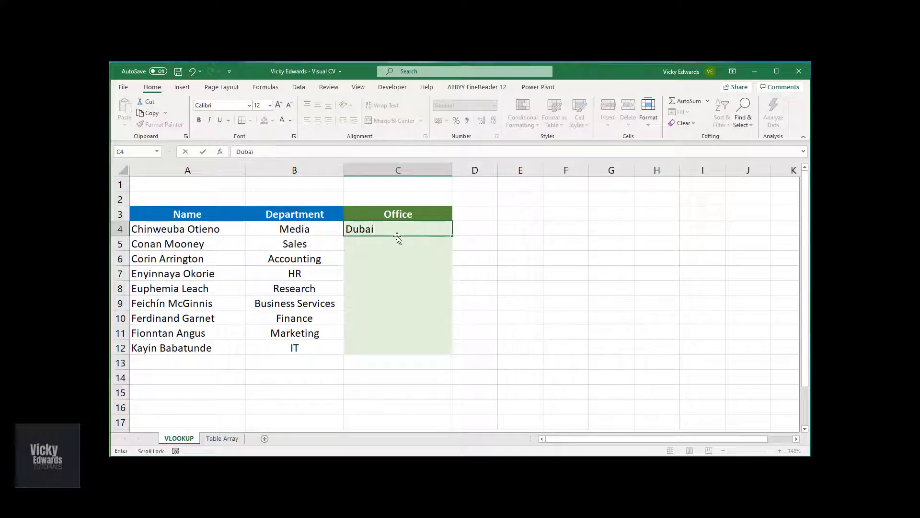
# Compare against the Table Array sheet, then clear the trial Dubai from C4.
pyautogui.click(222, 438)
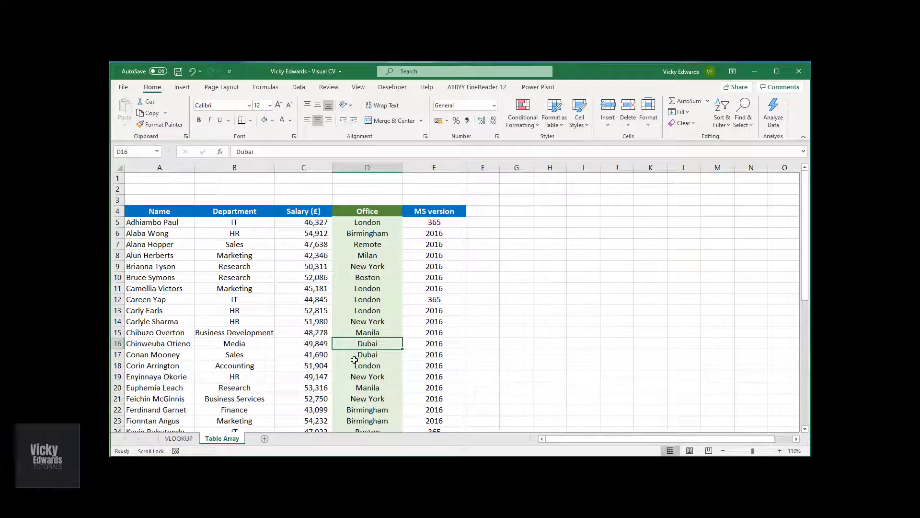
pyautogui.scroll(-6, 353, 379)
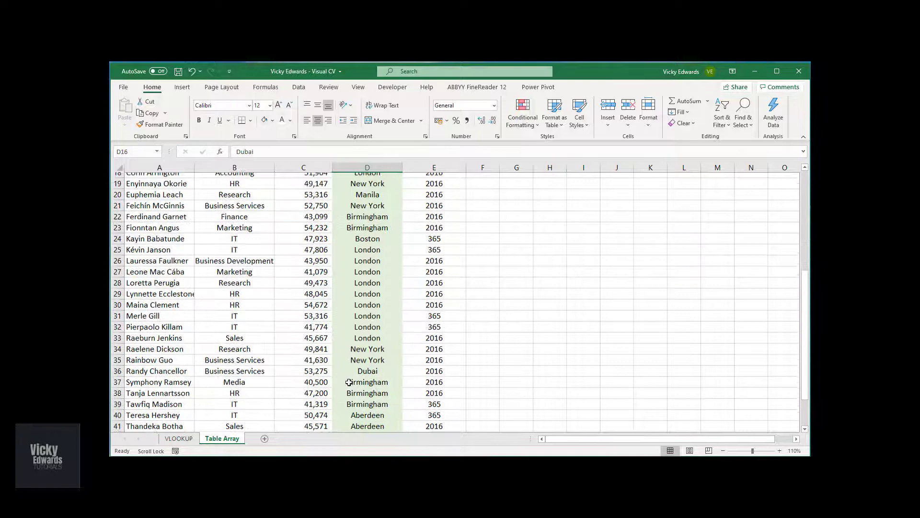
pyautogui.scroll(6, 348, 382)
pyautogui.click(179, 438)
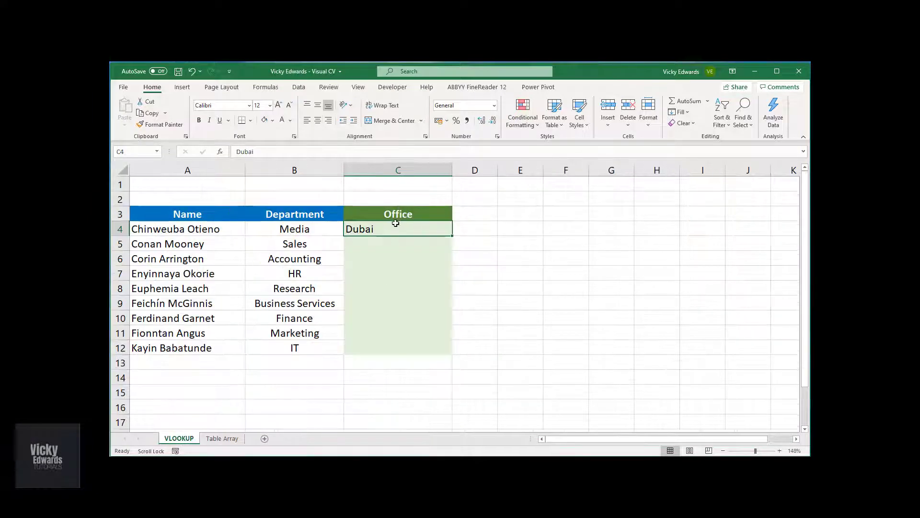
pyautogui.press('Delete')
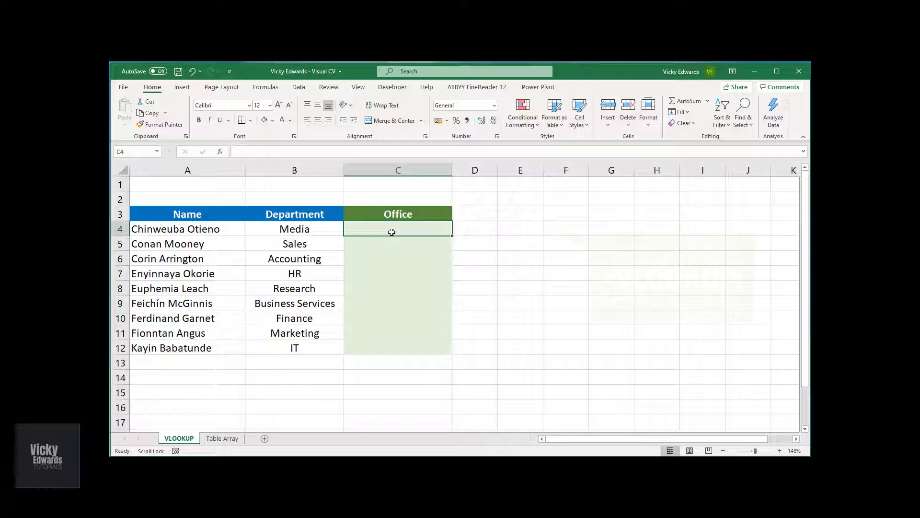
# Start a VLOOKUP in C4 with A4 as the lookup value.
pyautogui.write('=vl')
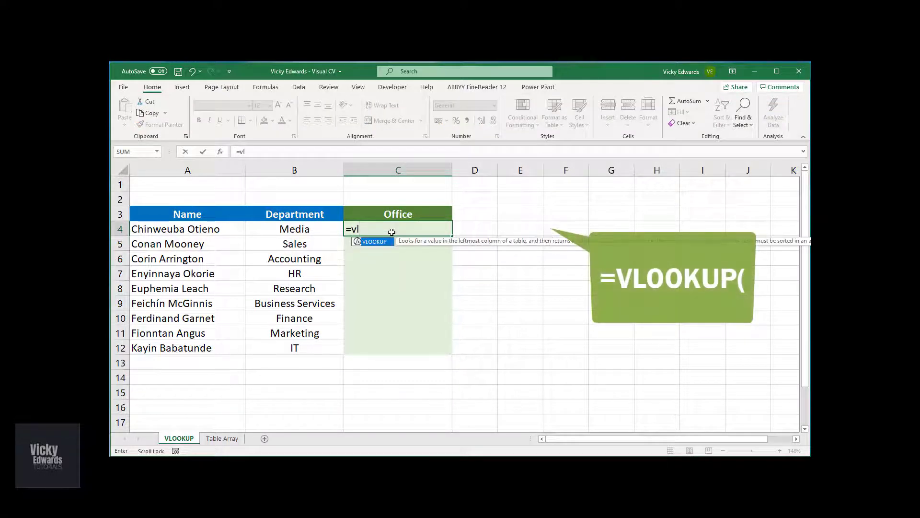
pyautogui.press('Tab')
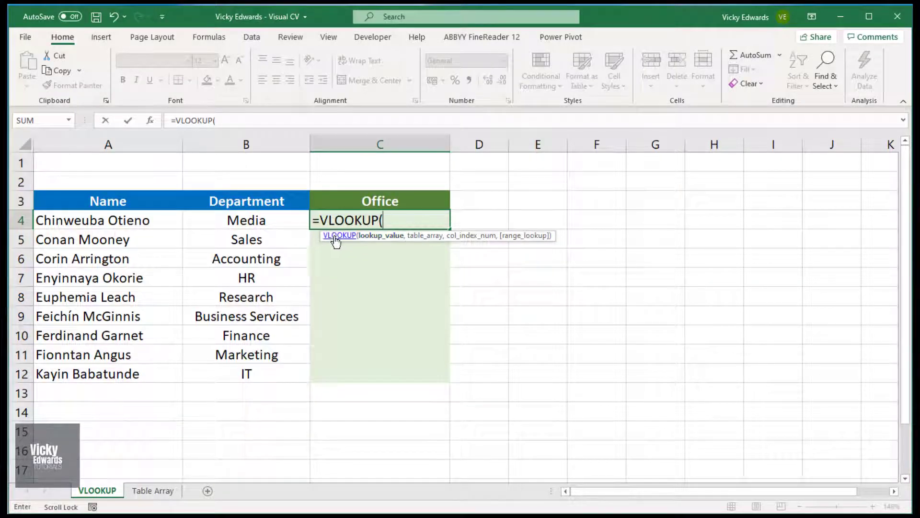
pyautogui.click(152, 221)
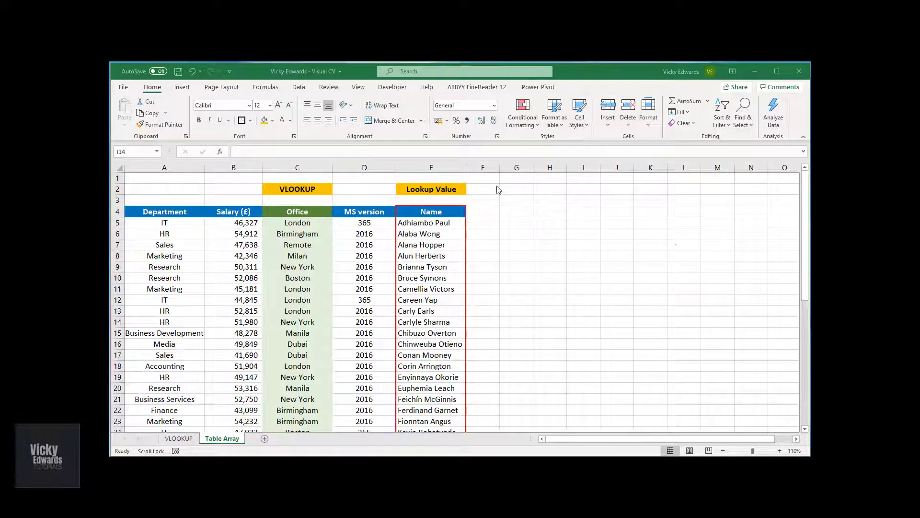
# Move the Name column to column A of the Table Array sheet.
pyautogui.click(446, 166)
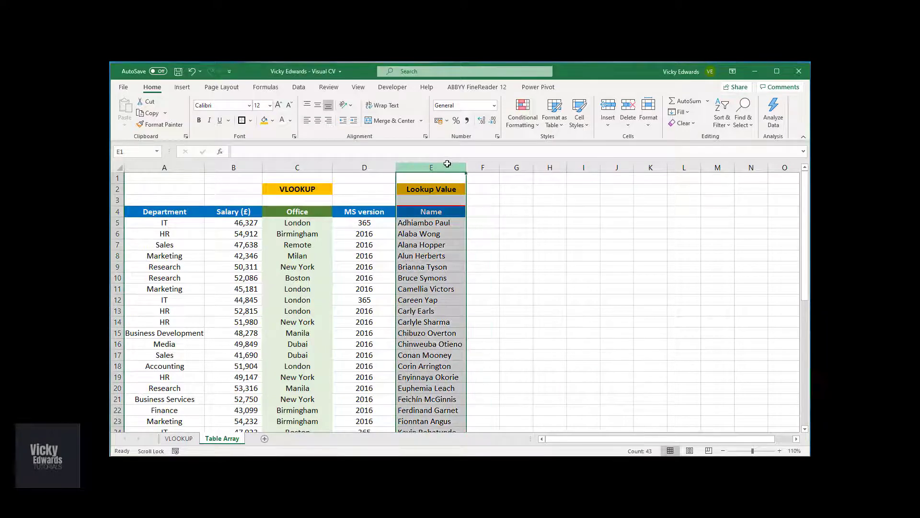
pyautogui.moveTo(467, 182); pyautogui.dragTo(126, 216)
pyautogui.click(580, 269)
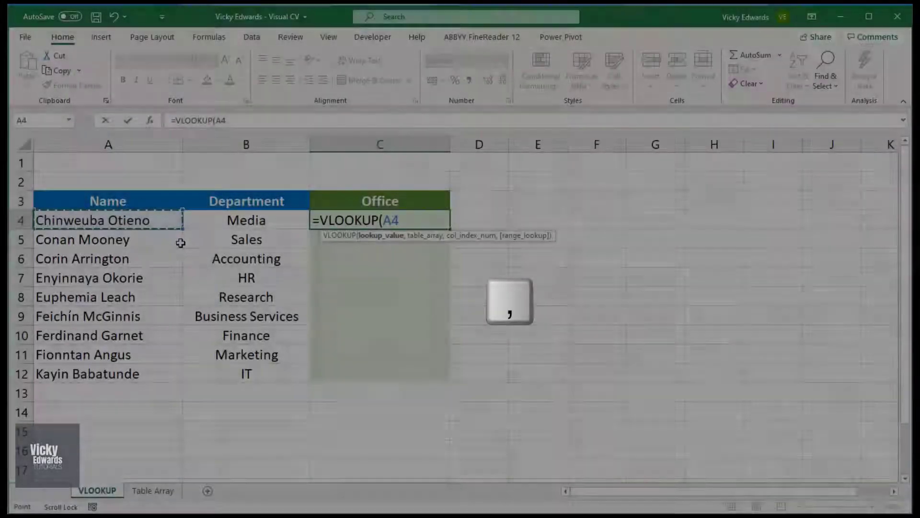
# Set the VLOOKUP table array to 'Table Array'!A5:E45.
pyautogui.write(',')
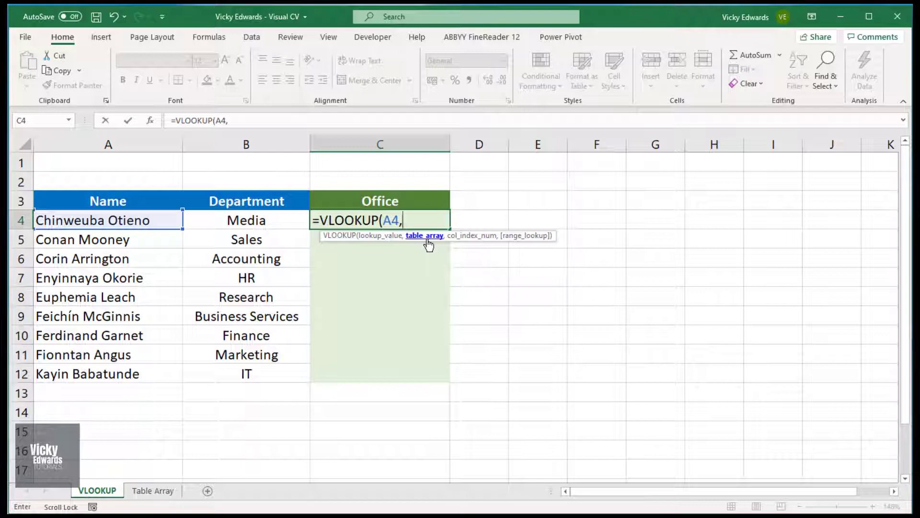
pyautogui.click(164, 491)
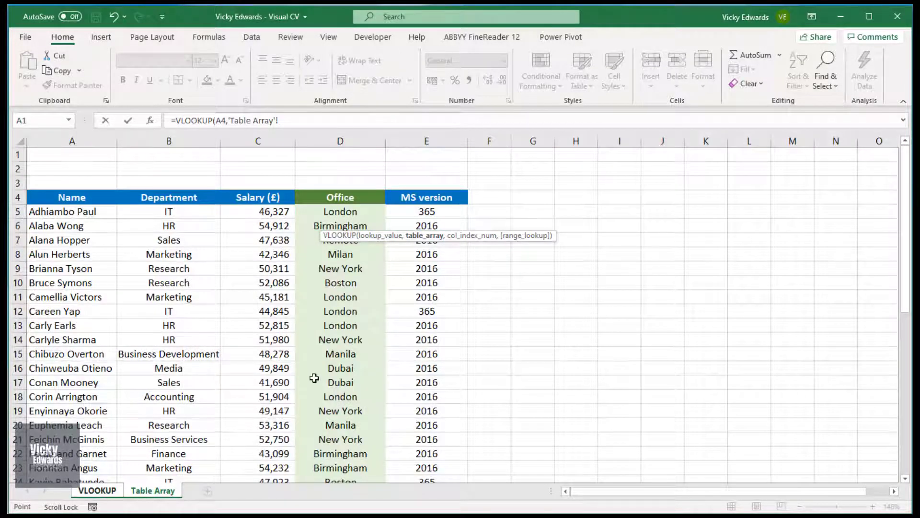
pyautogui.click(96, 212)
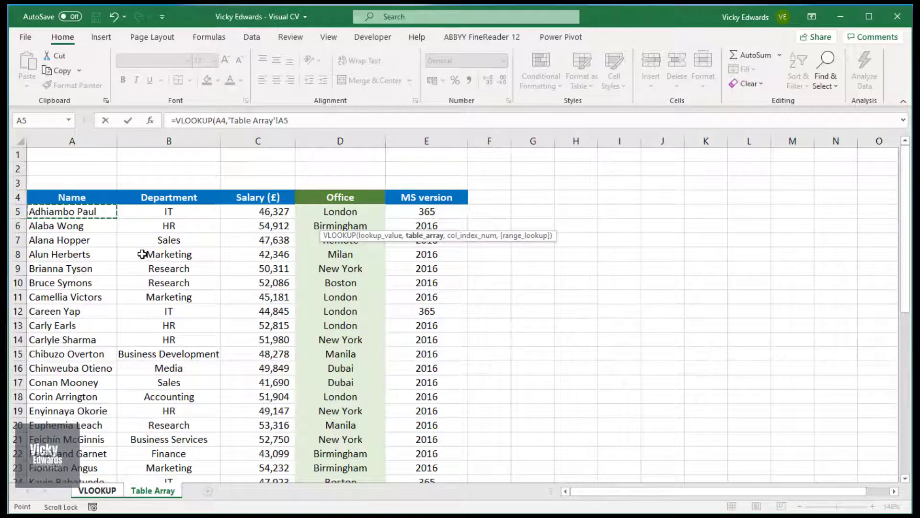
pyautogui.hotkey('ctrl', 'shift', 'Right')
pyautogui.hotkey('ctrl', 'shift', 'Down')
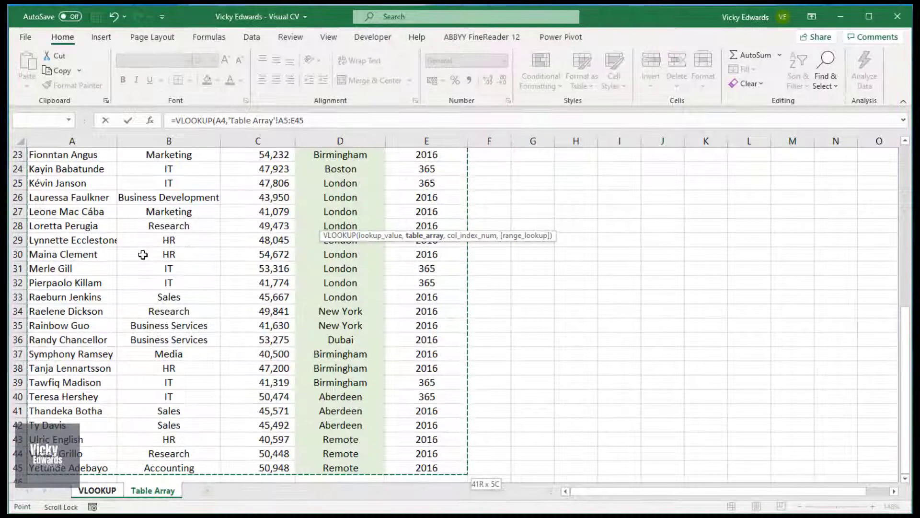
pyautogui.scroll(3, 639, 271)
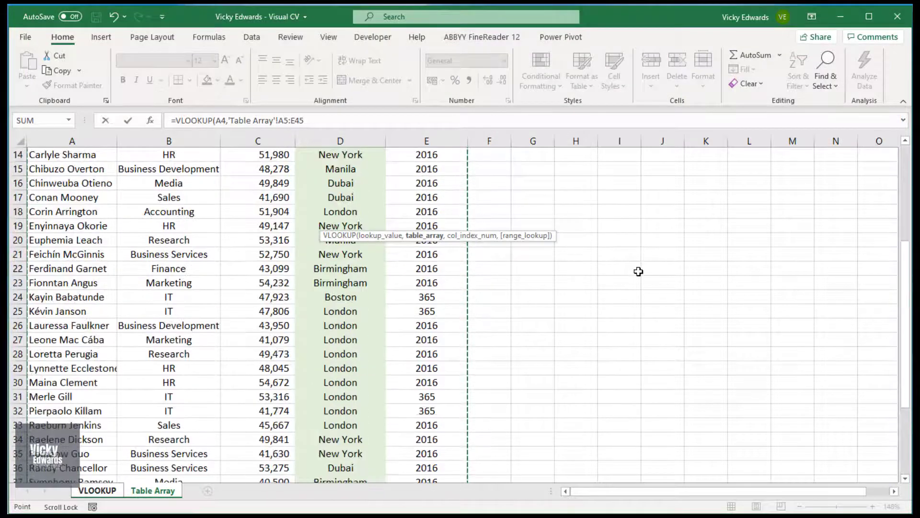
pyautogui.scroll(4, 638, 271)
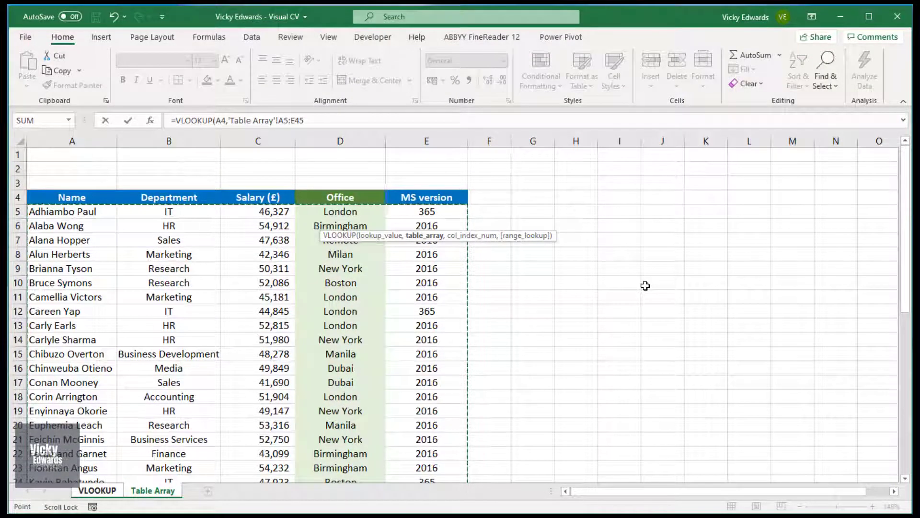
# Add column index 4 and FALSE for an exact match to the VLOOKUP formula.
pyautogui.write(',')
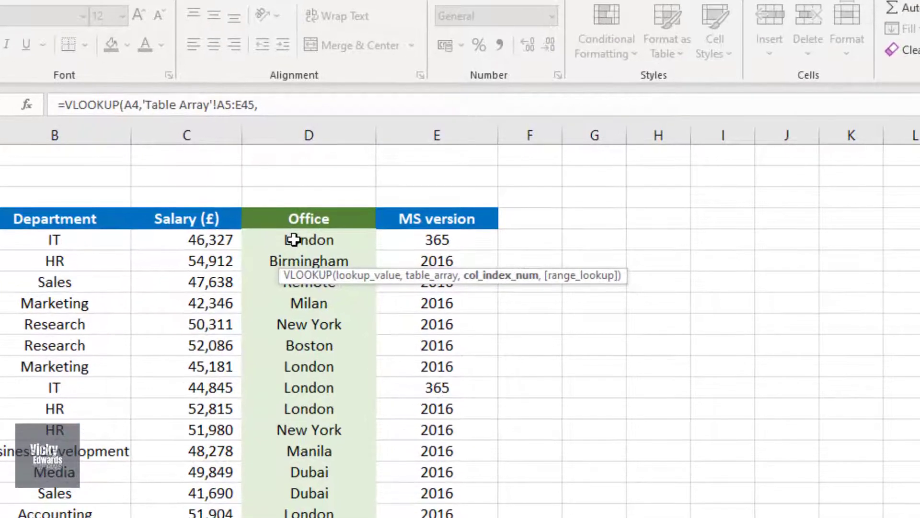
pyautogui.write('4,')
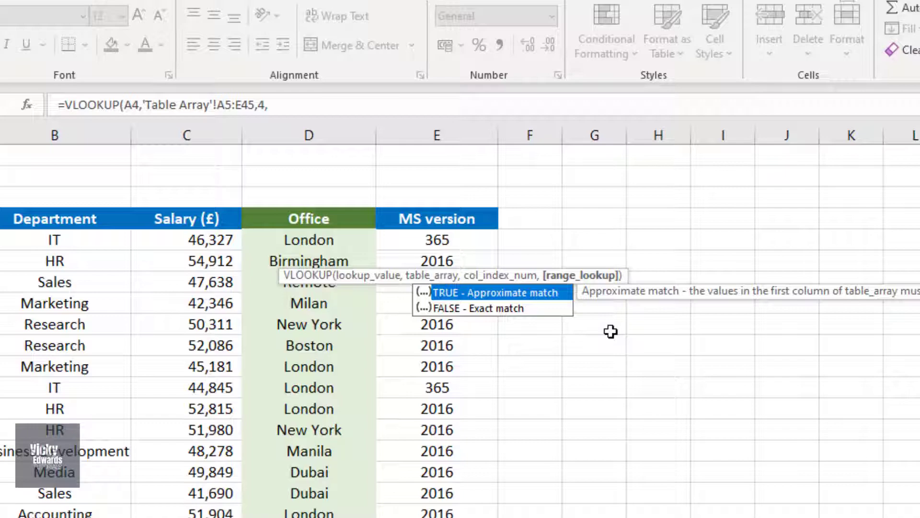
pyautogui.write('false')
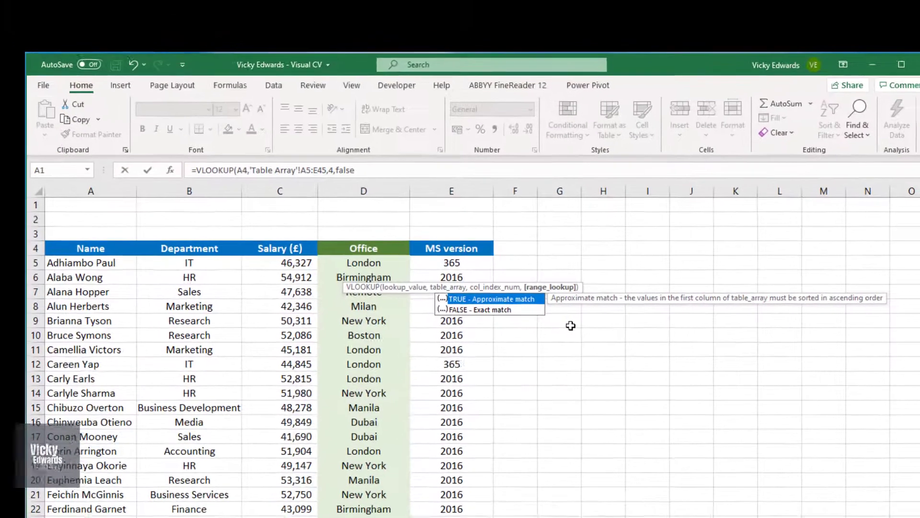
# Commit the formula, then lock its table array as $A$5:$E$45 with F4.
pyautogui.press('Return')
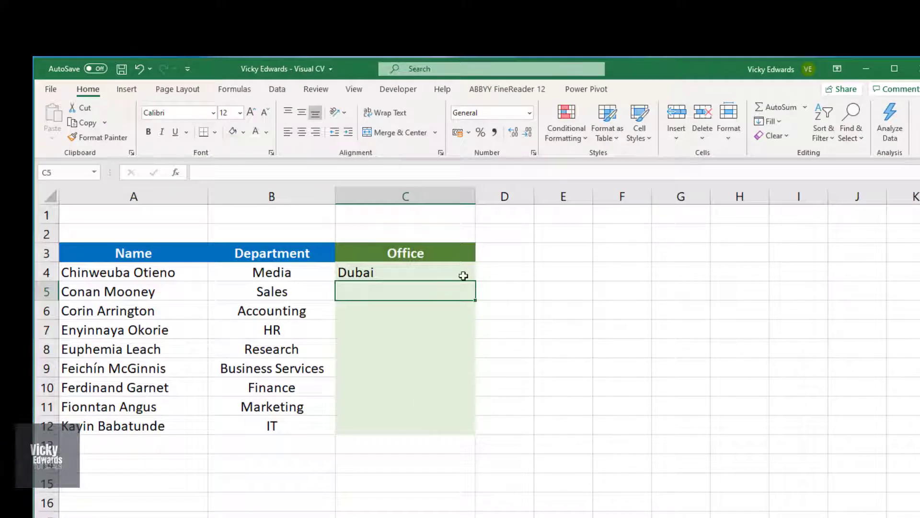
pyautogui.click(462, 272)
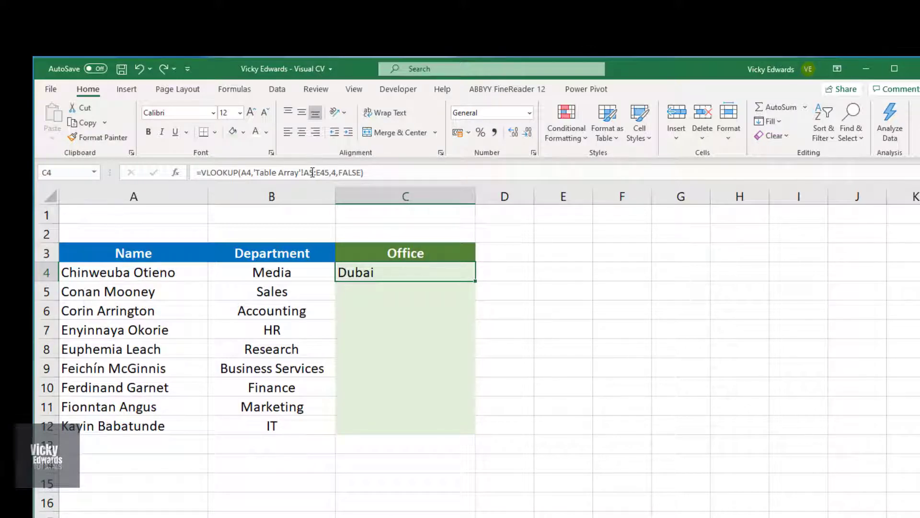
pyautogui.moveTo(313, 172); pyautogui.dragTo(321, 171)
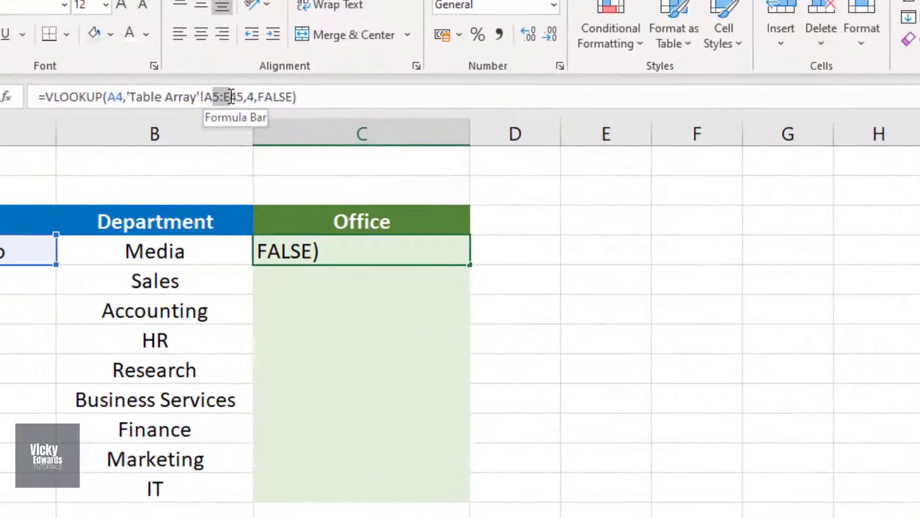
pyautogui.moveTo(231, 97); pyautogui.dragTo(231, 96)
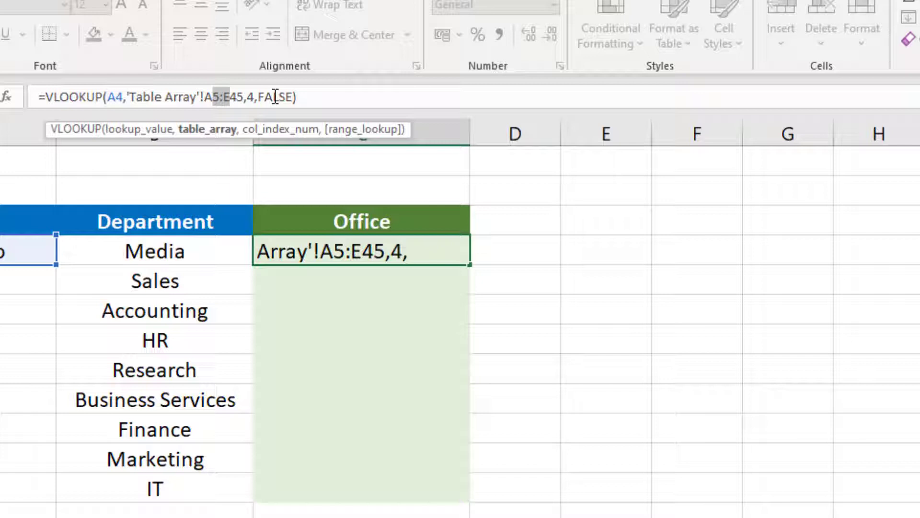
pyautogui.press('F4')
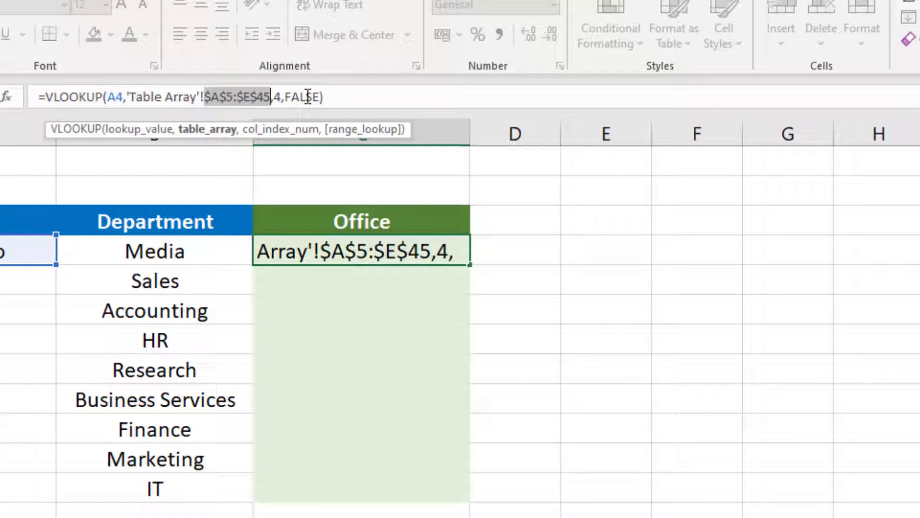
# Confirm the locked formula and copy it down from C4 to C12.
pyautogui.press('Return')
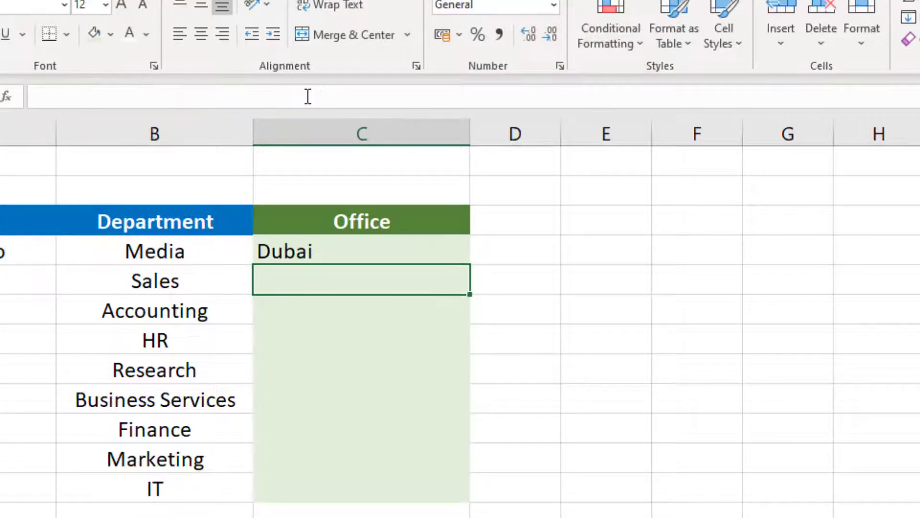
pyautogui.click(460, 253)
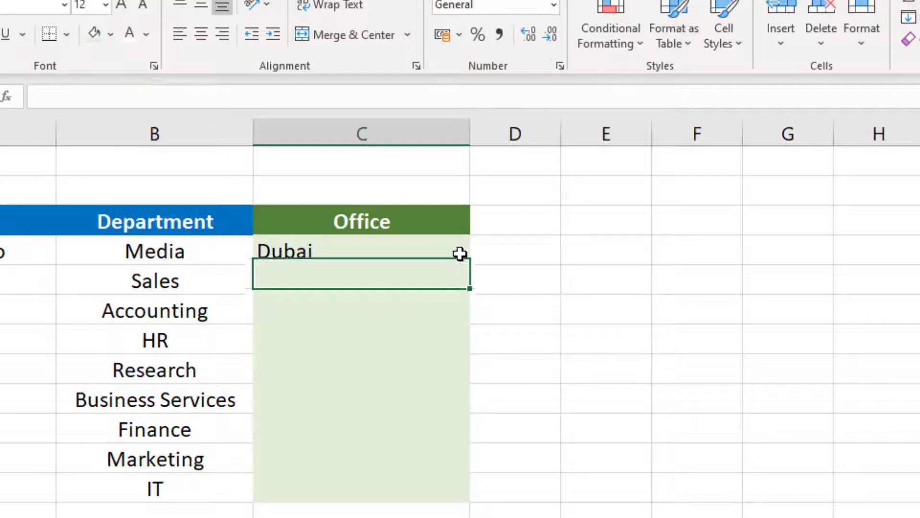
pyautogui.doubleClick(472, 264)
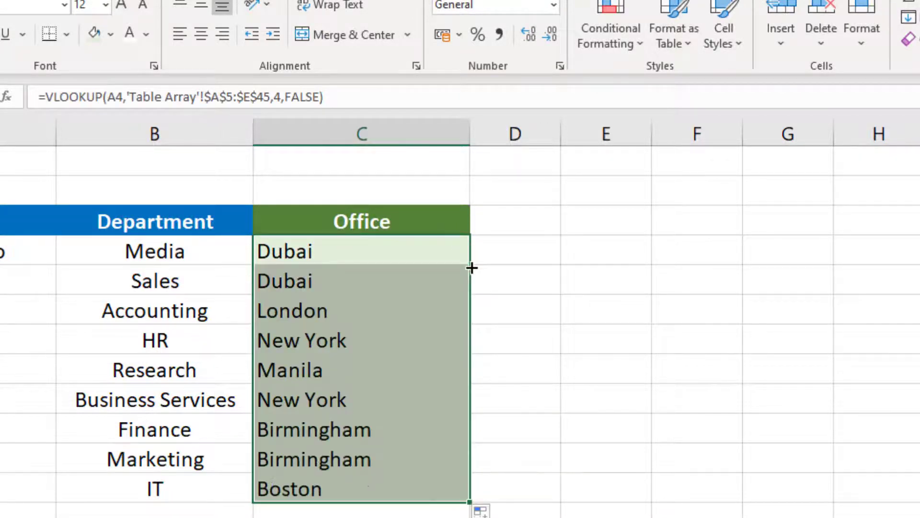
# Spot-check A11's office against the Birmingham entry in row 23 of Table Array.
pyautogui.click(524, 393)
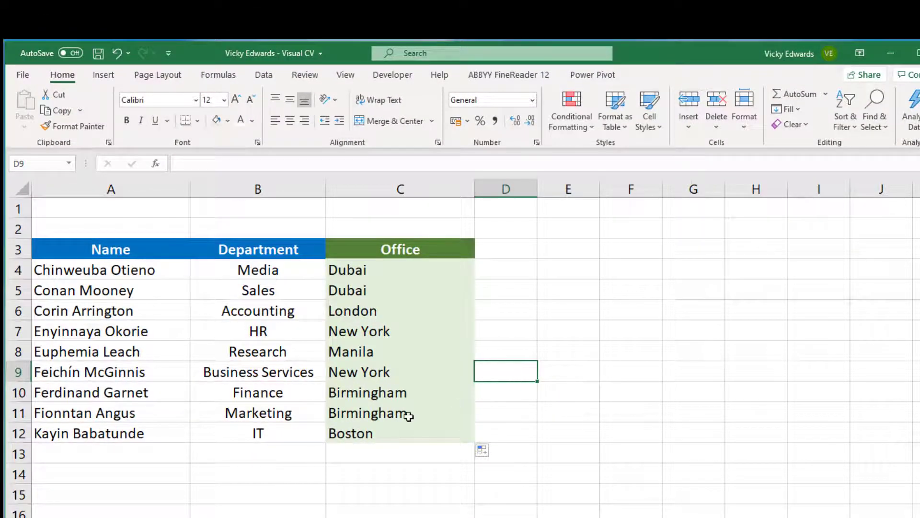
pyautogui.click(161, 416)
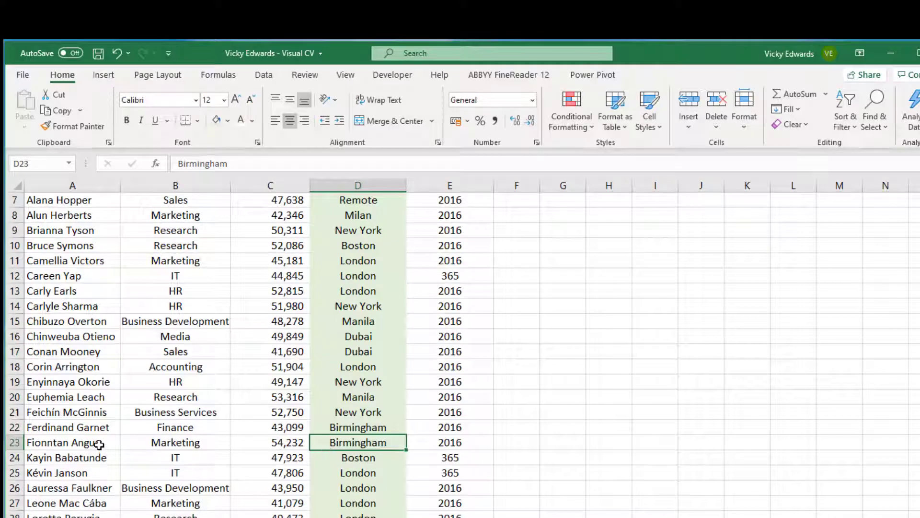
pyautogui.moveTo(99, 444); pyautogui.dragTo(333, 443)
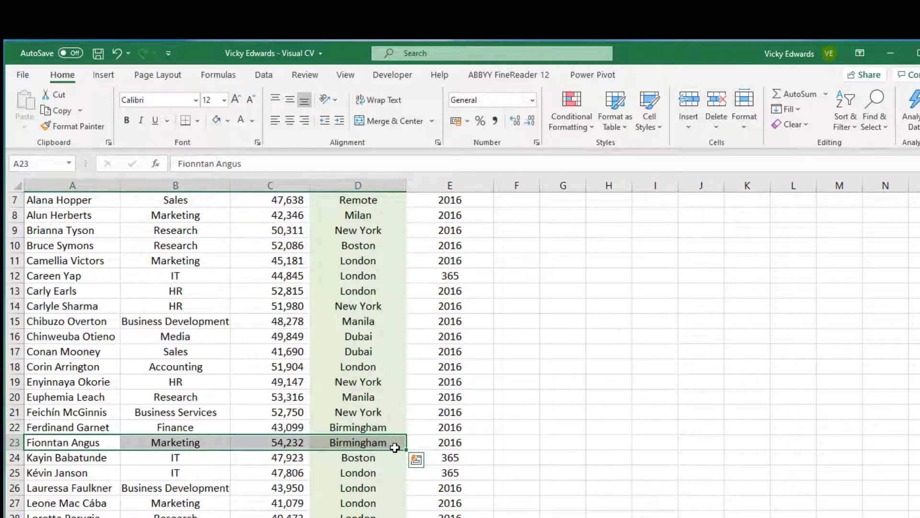